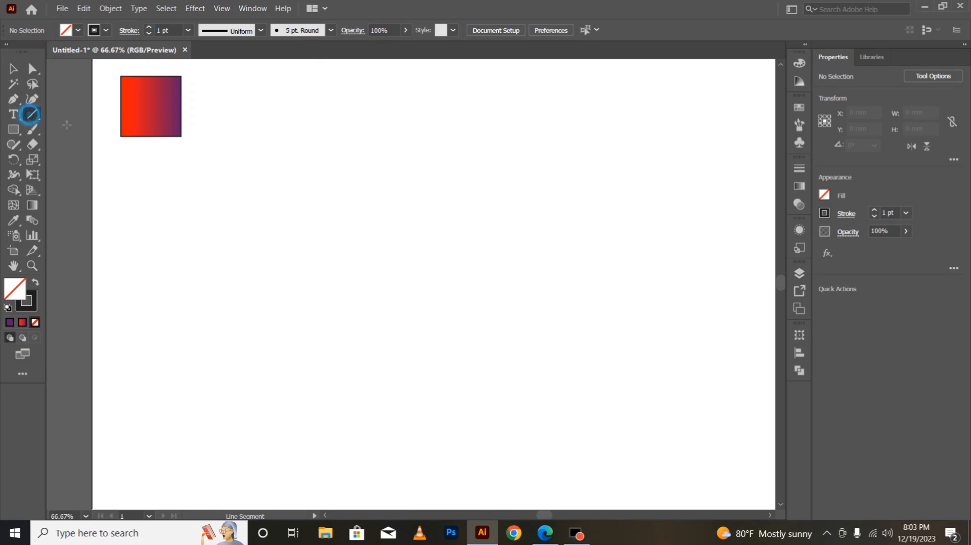
# - Draw a vertical line about 191 mm long and place a copy about 12 mm to its right
pyautogui.moveTo(318, 132); pyautogui.dragTo(300, 492)
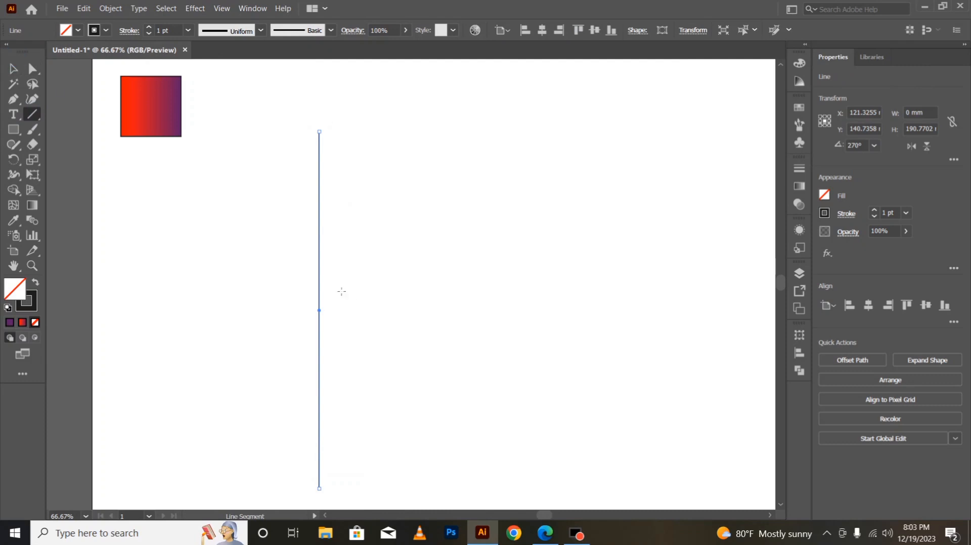
pyautogui.click(14, 69)
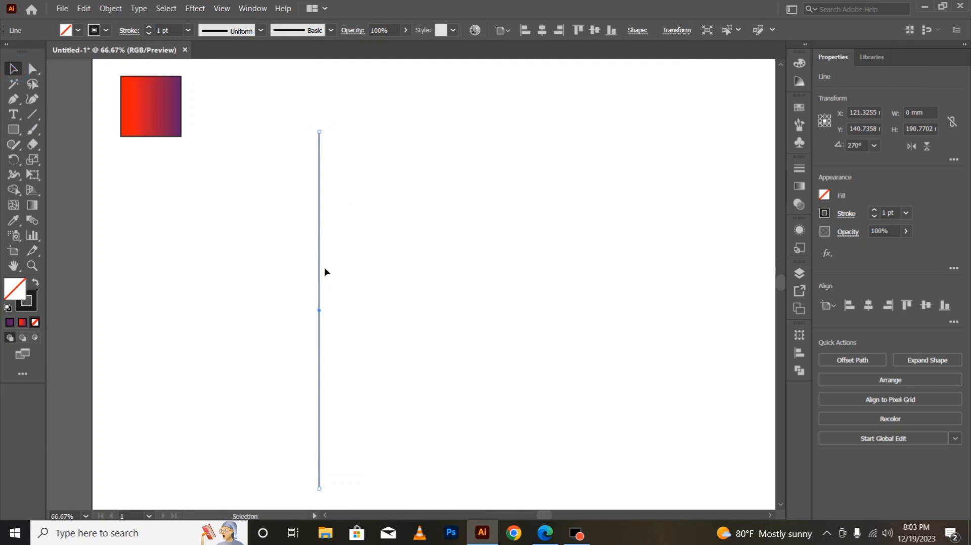
pyautogui.moveTo(318, 267); pyautogui.dragTo(343, 267)
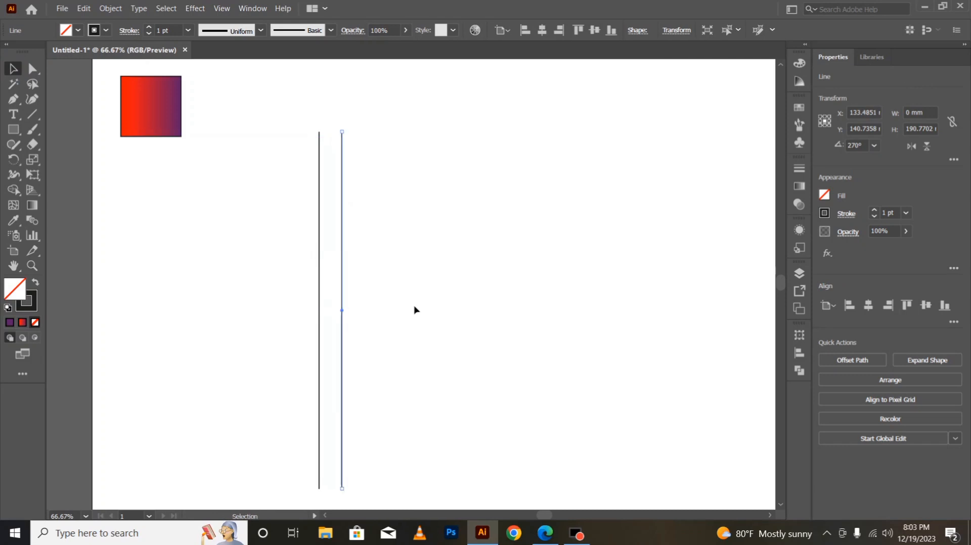
# - Repeat the copy transformation to build a row of ten evenly spaced vertical lines
pyautogui.hotkey('ctrl', 'd')
pyautogui.hotkey('ctrl', 'd')
pyautogui.hotkey('ctrl', 'd')
pyautogui.hotkey('ctrl', 'd')
pyautogui.hotkey('ctrl', 'd')
pyautogui.hotkey('ctrl', 'd')
pyautogui.hotkey('ctrl', 'd')
pyautogui.hotkey('ctrl', 'd')
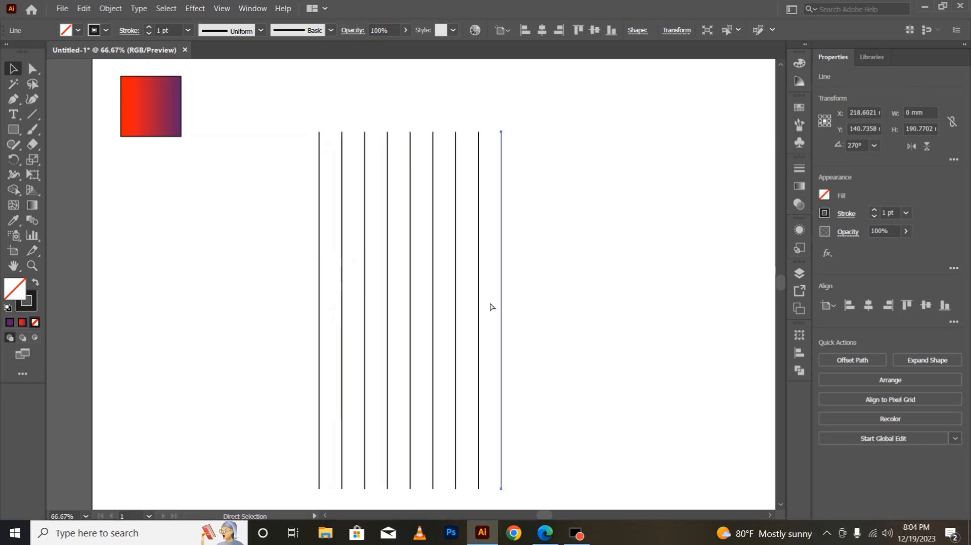
# - Select all the vertical lines and create a reflected copy of them at an axis angle of 60°
pyautogui.click(273, 150)
pyautogui.moveTo(273, 150); pyautogui.dragTo(534, 328)
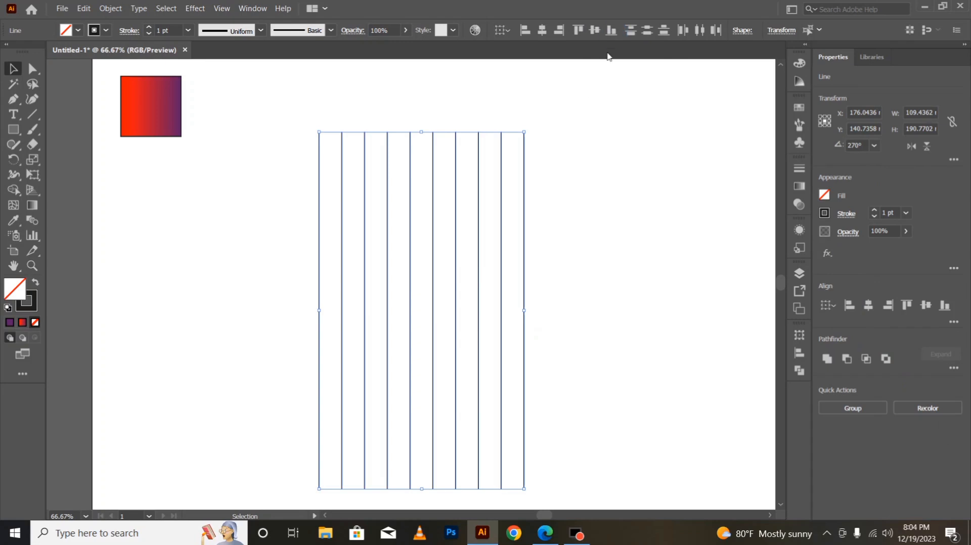
pyautogui.rightClick(478, 216)
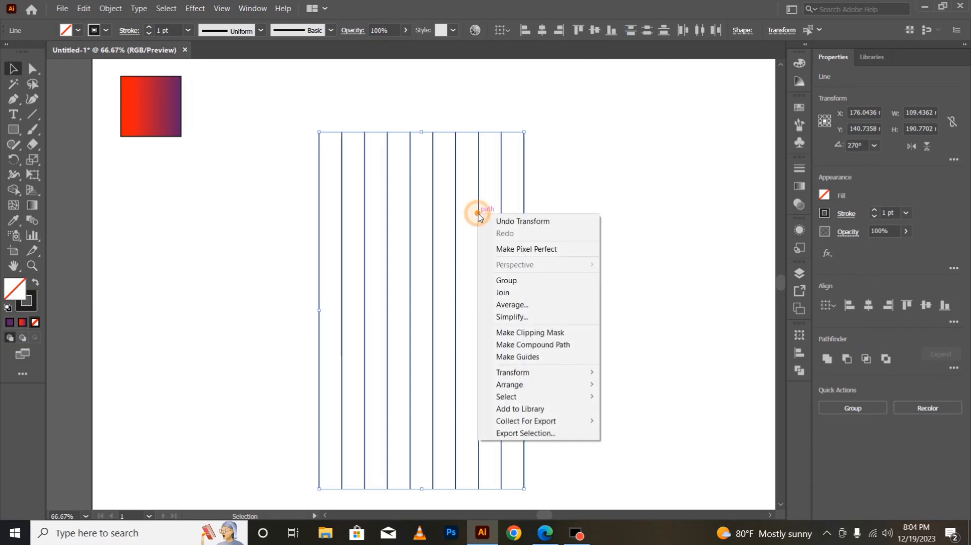
pyautogui.moveTo(559, 377)
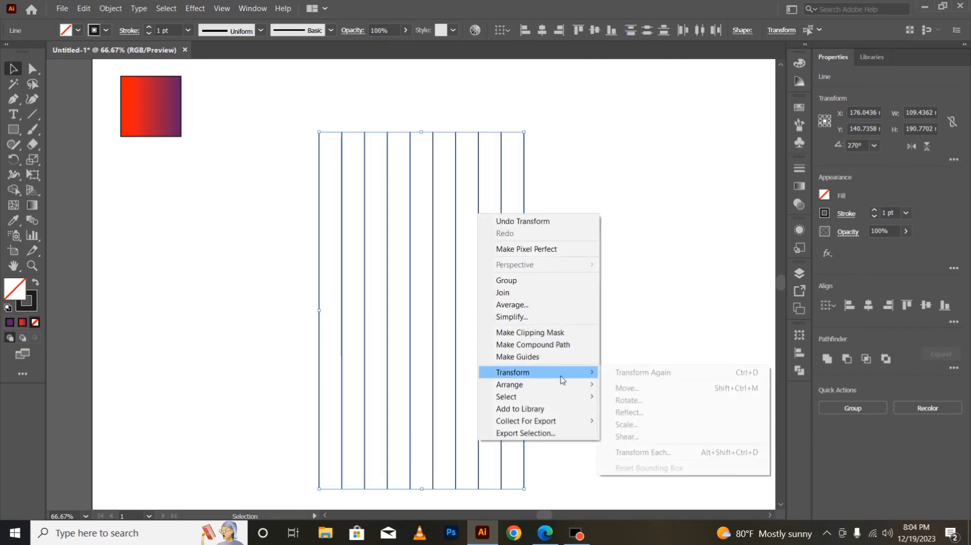
pyautogui.click(631, 411)
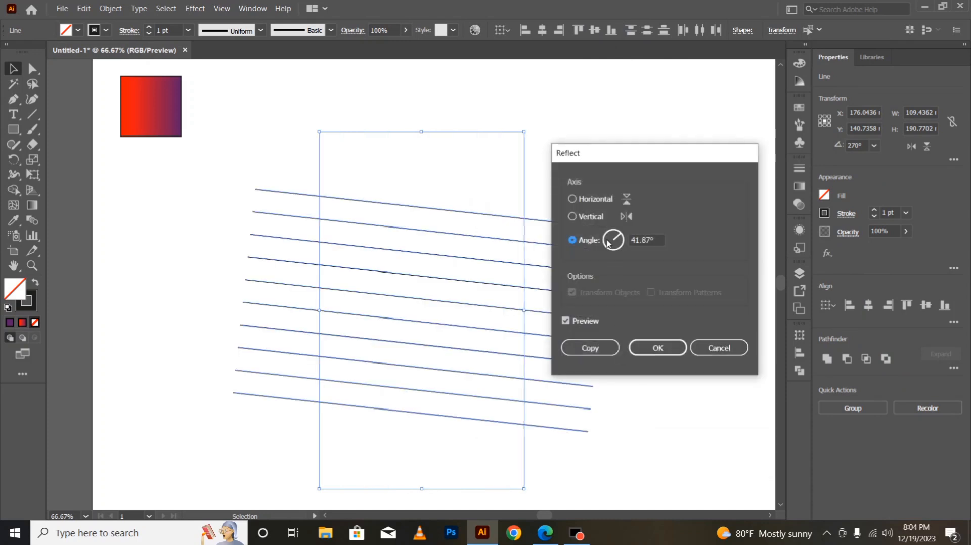
pyautogui.click(573, 217)
pyautogui.click(647, 245)
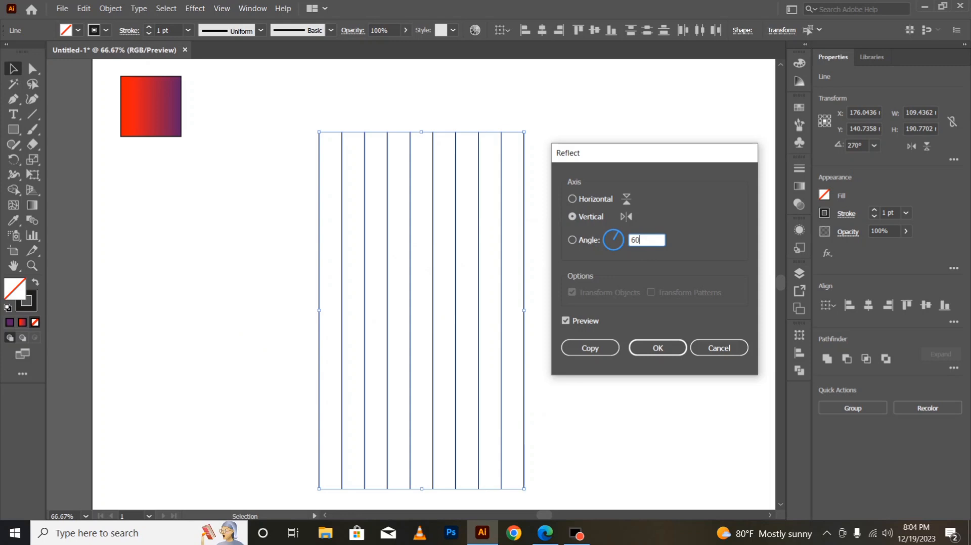
pyautogui.click(590, 348)
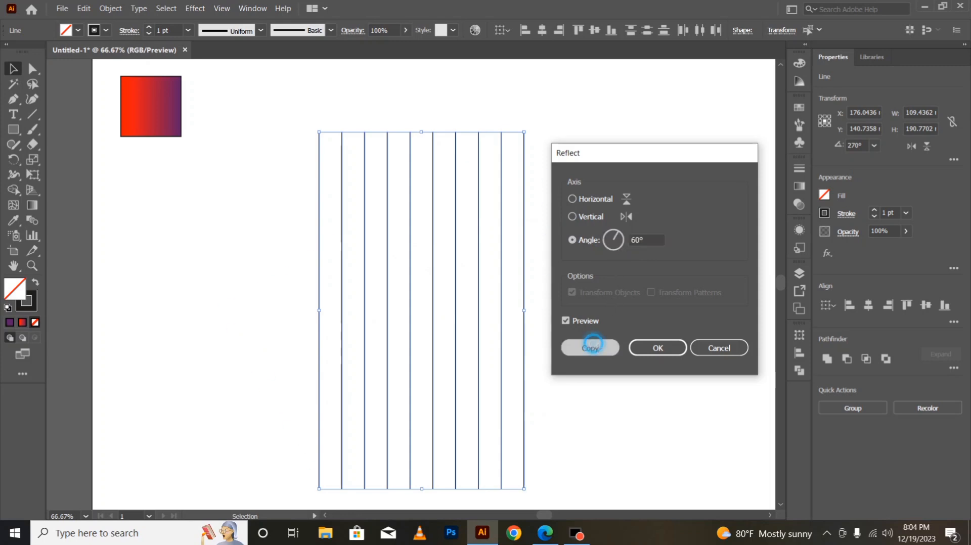
# - Create a copy of the slanted lines reflected across the vertical axis to complete the isometric grid
pyautogui.rightClick(496, 286)
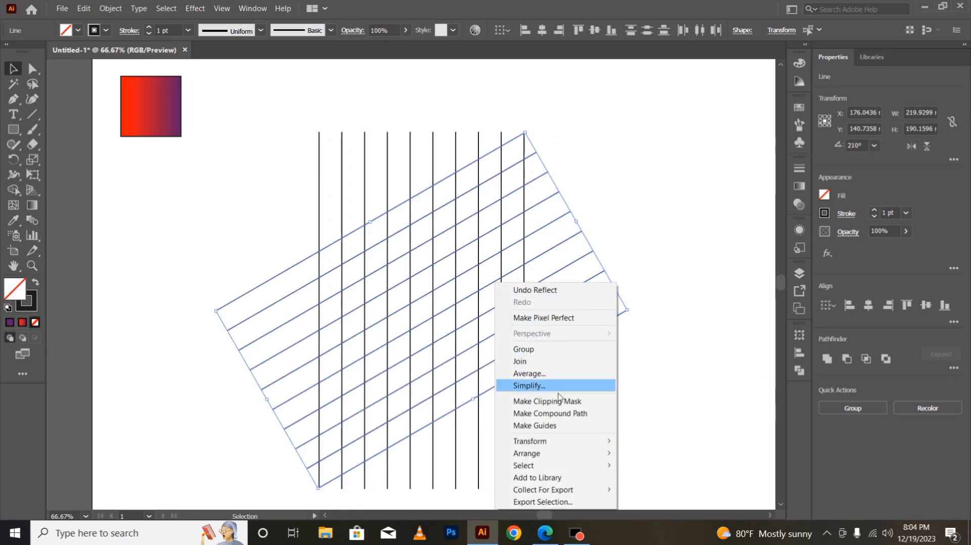
pyautogui.moveTo(604, 443)
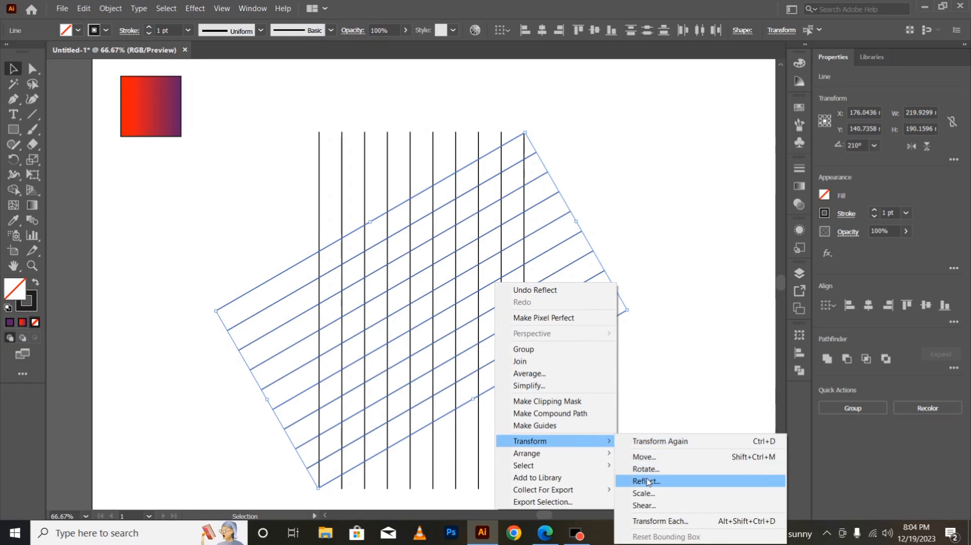
pyautogui.click(646, 481)
pyautogui.click(573, 217)
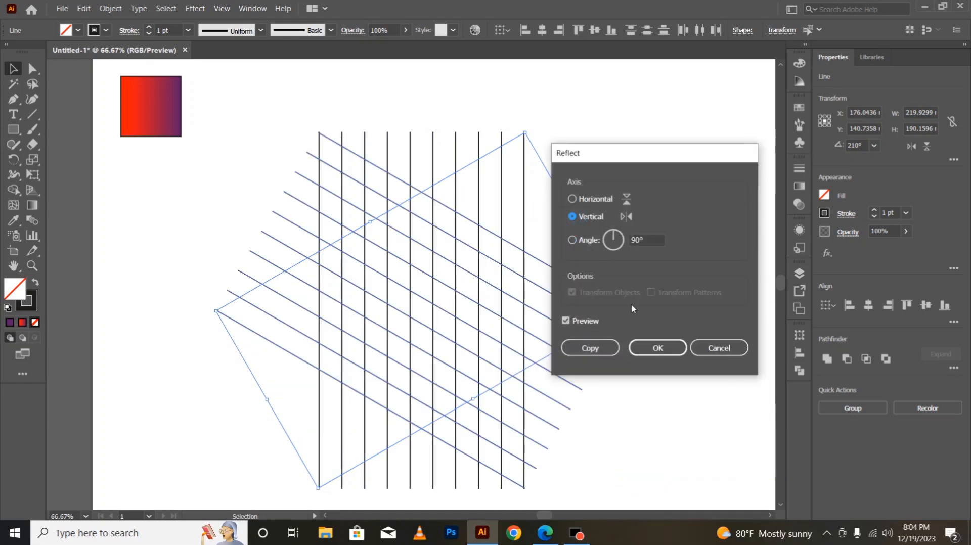
pyautogui.click(608, 348)
# - Select the entire line grid and move it about 26 mm right and 20 mm up
pyautogui.click(693, 398)
pyautogui.moveTo(262, 135); pyautogui.dragTo(578, 399)
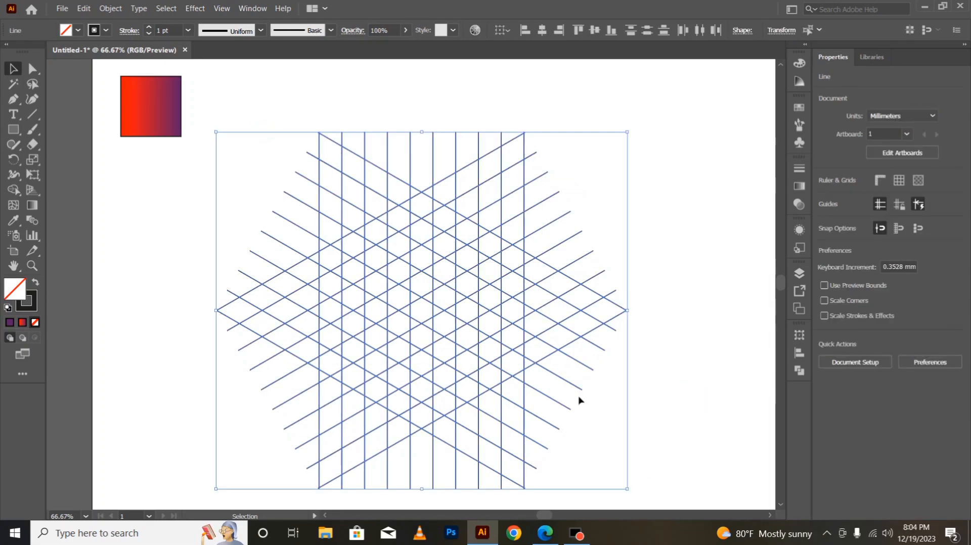
pyautogui.moveTo(469, 298); pyautogui.dragTo(519, 264)
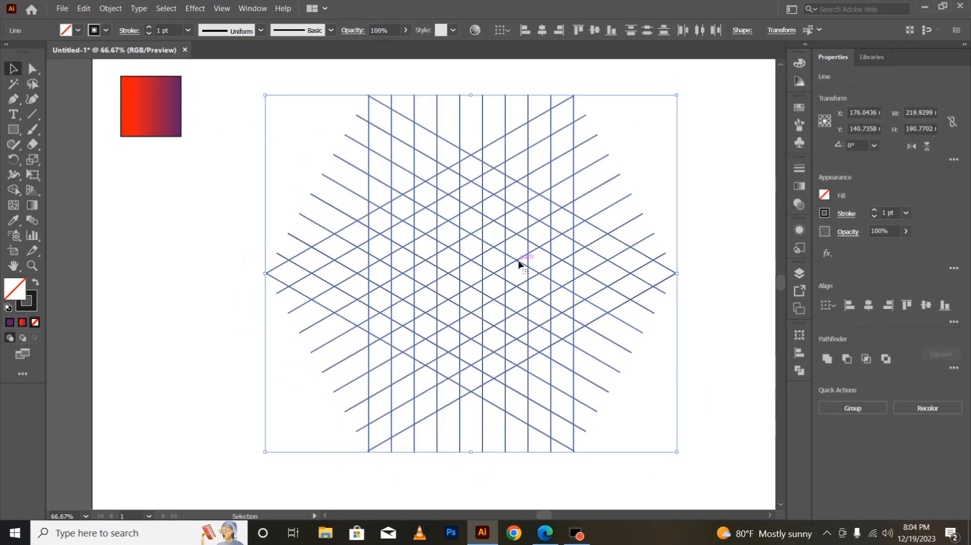
# - With Shape Builder, black fill and no stroke, merge grid cells into the left vertical bar and the upper-left diagonal arm
pyautogui.hotkey('ctrl', '+')
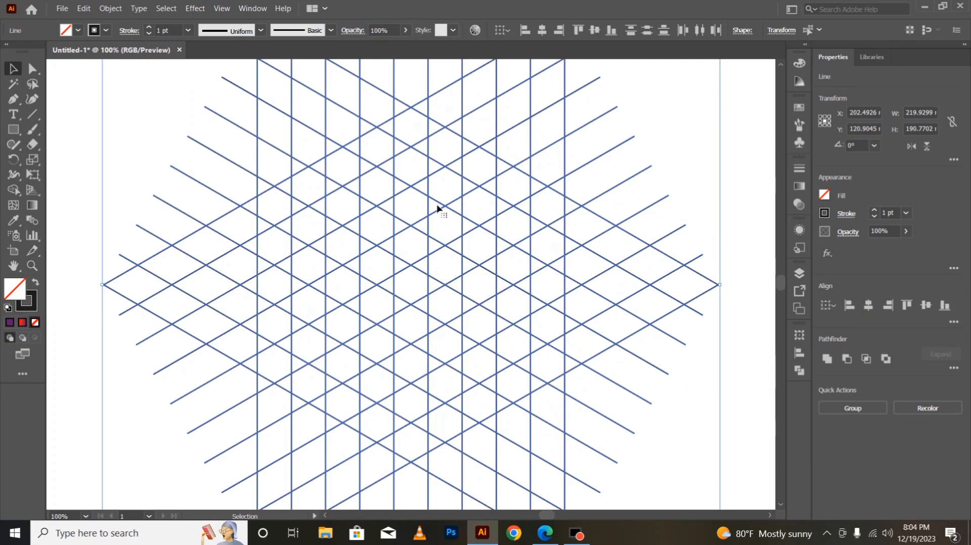
pyautogui.click(14, 189)
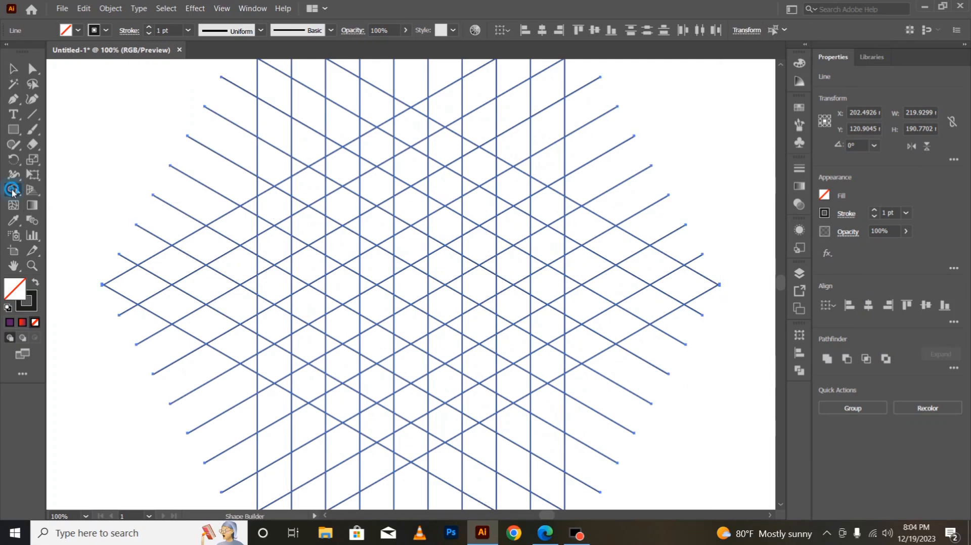
pyautogui.click(36, 283)
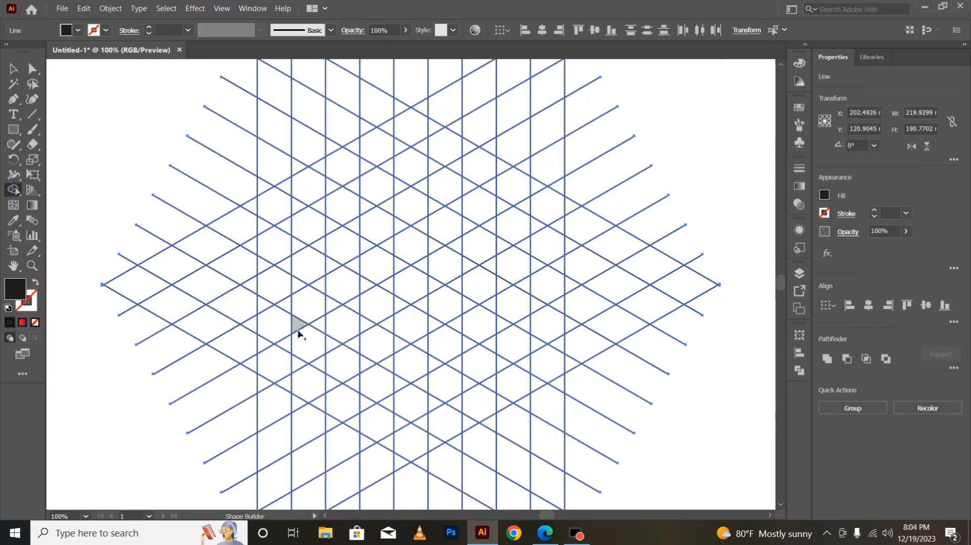
pyautogui.moveTo(285, 389)
pyautogui.mouseDown()
pyautogui.moveTo(276, 208)
pyautogui.moveTo(267, 354)
pyautogui.mouseUp()
pyautogui.moveTo(273, 217)
pyautogui.mouseDown()
pyautogui.moveTo(402, 132)
pyautogui.moveTo(428, 129)
pyautogui.moveTo(407, 142)
pyautogui.moveTo(375, 141)
pyautogui.moveTo(285, 189)
pyautogui.moveTo(334, 186)
pyautogui.moveTo(414, 147)
pyautogui.mouseUp()
pyautogui.hotkey('ctrl', 'z')
pyautogui.moveTo(286, 207)
pyautogui.mouseDown()
pyautogui.moveTo(429, 127)
pyautogui.moveTo(391, 128)
pyautogui.moveTo(277, 187)
pyautogui.mouseUp()
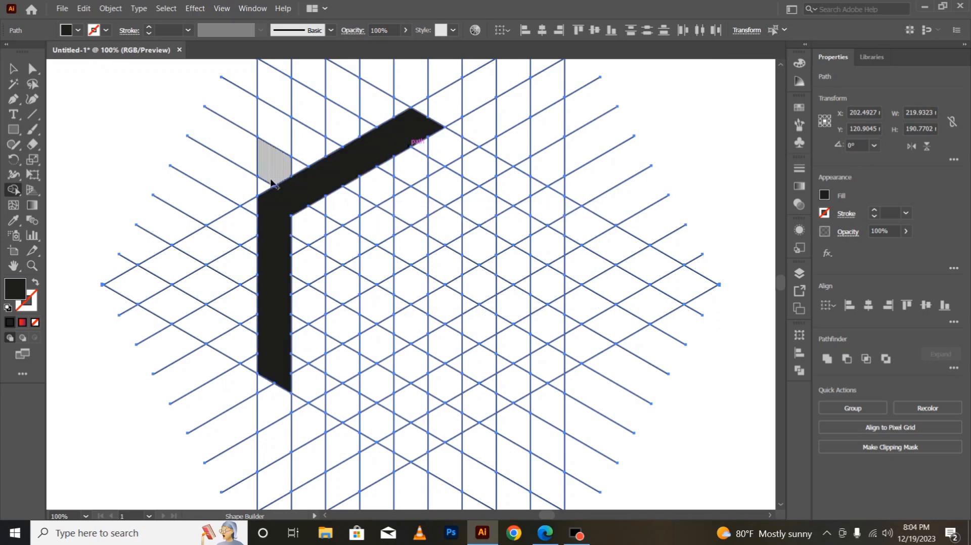
# - Extend the black outer shape with Shape Builder along the upper-right edge and diagonally back toward the grid's center
pyautogui.moveTo(430, 124)
pyautogui.mouseDown()
pyautogui.moveTo(544, 203)
pyautogui.moveTo(520, 201)
pyautogui.moveTo(527, 206)
pyautogui.mouseUp()
pyautogui.moveTo(483, 178); pyautogui.dragTo(492, 186)
pyautogui.moveTo(419, 134); pyautogui.dragTo(470, 174)
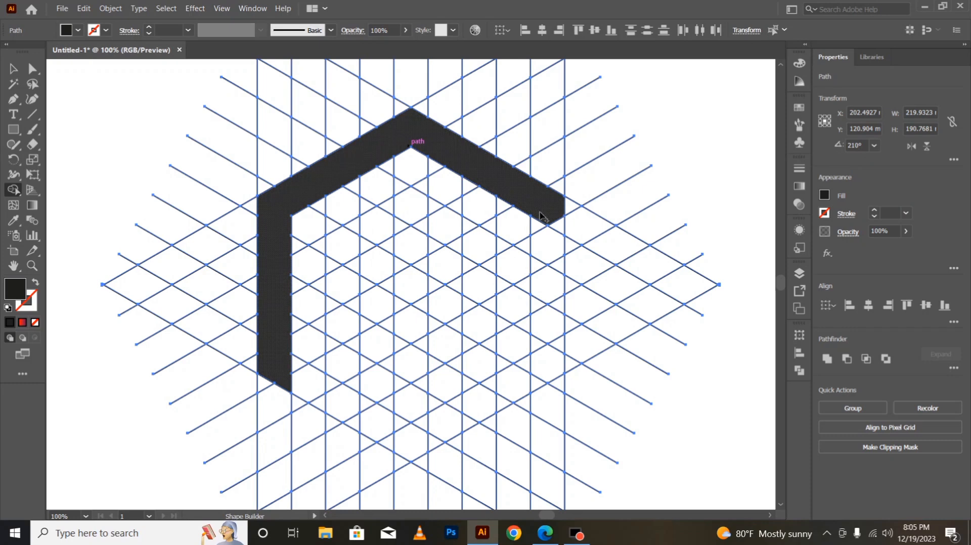
pyautogui.moveTo(540, 216)
pyautogui.mouseDown()
pyautogui.moveTo(528, 231)
pyautogui.moveTo(491, 231)
pyautogui.mouseUp()
pyautogui.moveTo(467, 264); pyautogui.dragTo(425, 273)
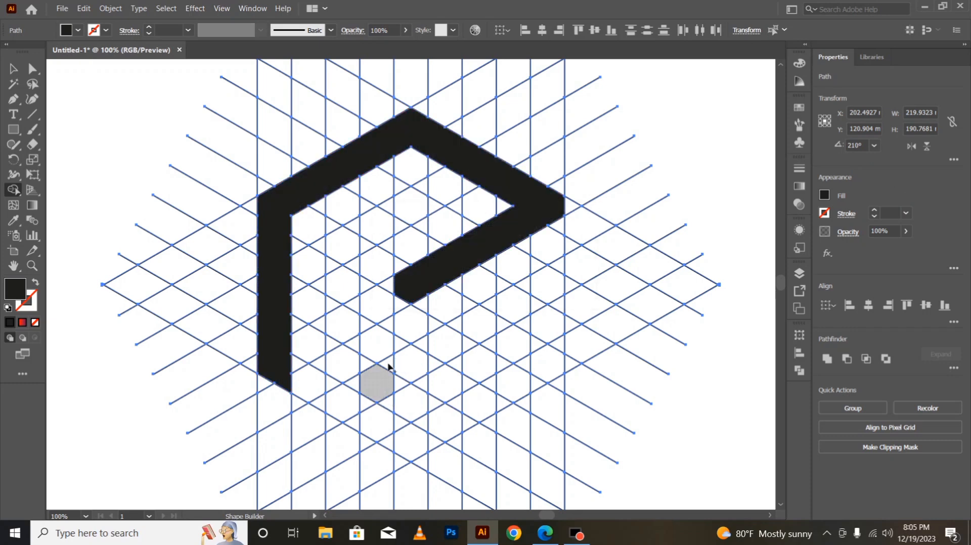
# - Merge cells into a second shape: inner diagonal arm, inner vertical bar, then around the hexagon's bottom and up its right edge
pyautogui.moveTo(342, 250)
pyautogui.mouseDown()
pyautogui.moveTo(375, 224)
pyautogui.moveTo(413, 213)
pyautogui.moveTo(387, 237)
pyautogui.moveTo(330, 254)
pyautogui.moveTo(334, 265)
pyautogui.mouseUp()
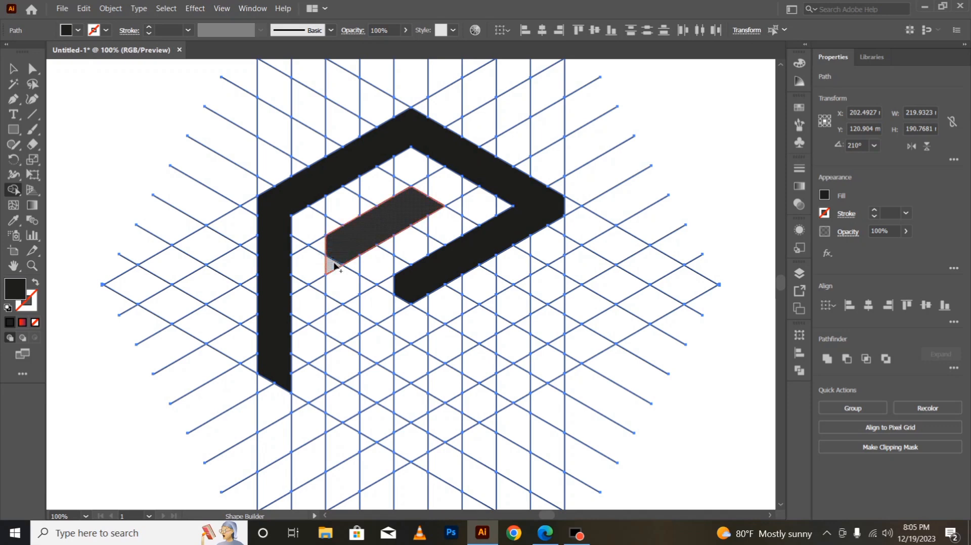
pyautogui.moveTo(334, 273); pyautogui.dragTo(337, 299)
pyautogui.moveTo(345, 251)
pyautogui.mouseDown()
pyautogui.moveTo(344, 397)
pyautogui.moveTo(370, 424)
pyautogui.mouseUp()
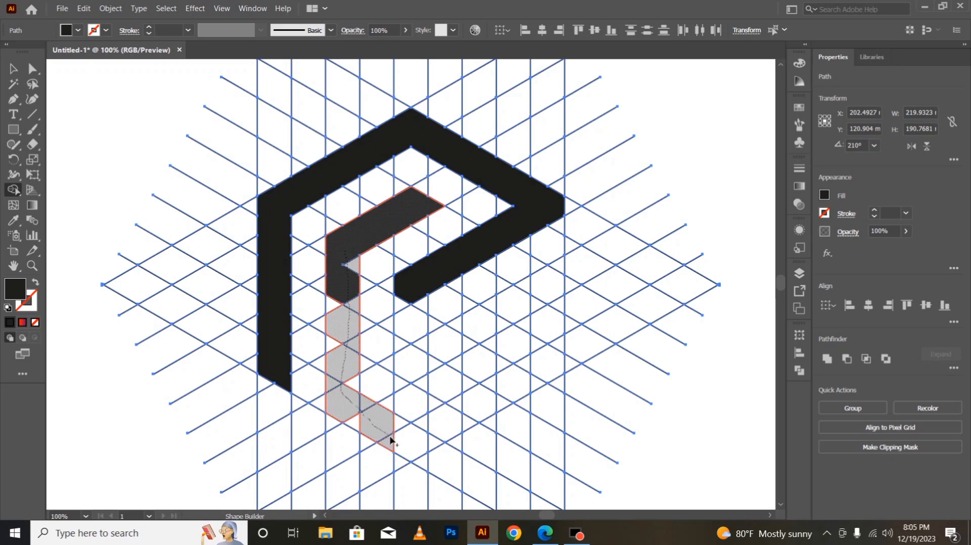
pyautogui.moveTo(393, 441)
pyautogui.mouseDown()
pyautogui.moveTo(405, 448)
pyautogui.moveTo(543, 371)
pyautogui.moveTo(545, 281)
pyautogui.mouseUp()
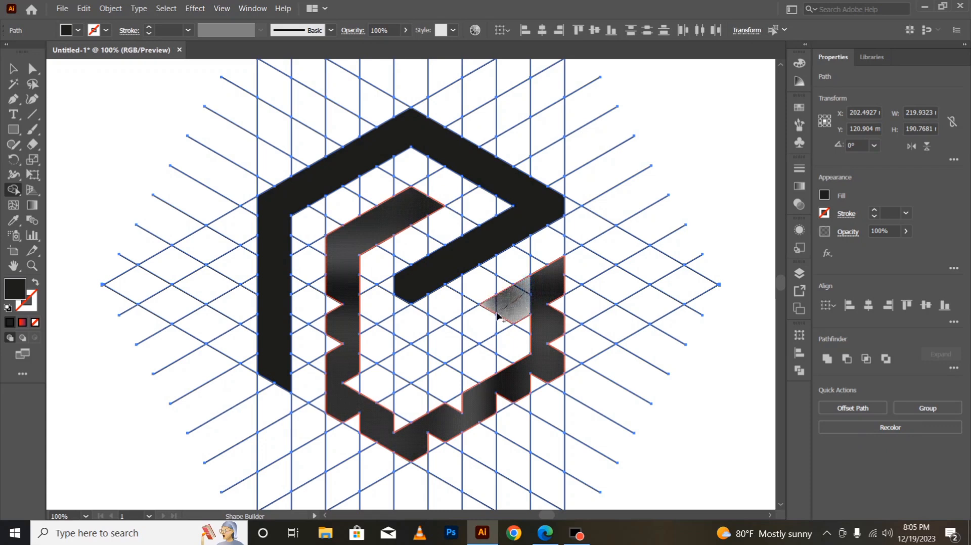
# - Add the middle diagonal bar to the second shape and merge the remaining notch cells so its edges are straight
pyautogui.moveTo(496, 316); pyautogui.dragTo(442, 347)
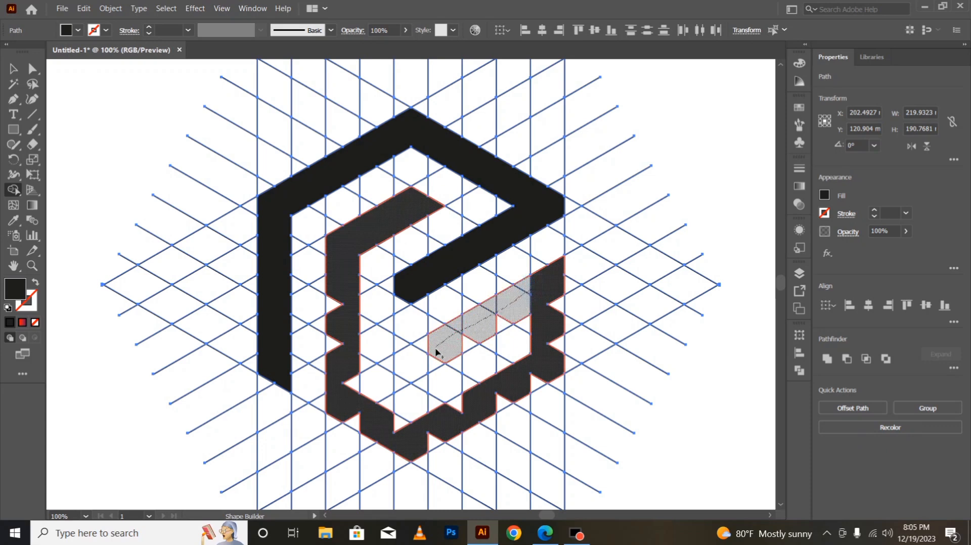
pyautogui.moveTo(431, 361)
pyautogui.mouseDown()
pyautogui.moveTo(399, 385)
pyautogui.moveTo(416, 356)
pyautogui.moveTo(482, 339)
pyautogui.moveTo(528, 308)
pyautogui.mouseUp()
pyautogui.moveTo(556, 363)
pyautogui.mouseDown()
pyautogui.moveTo(494, 404)
pyautogui.moveTo(457, 414)
pyautogui.mouseUp()
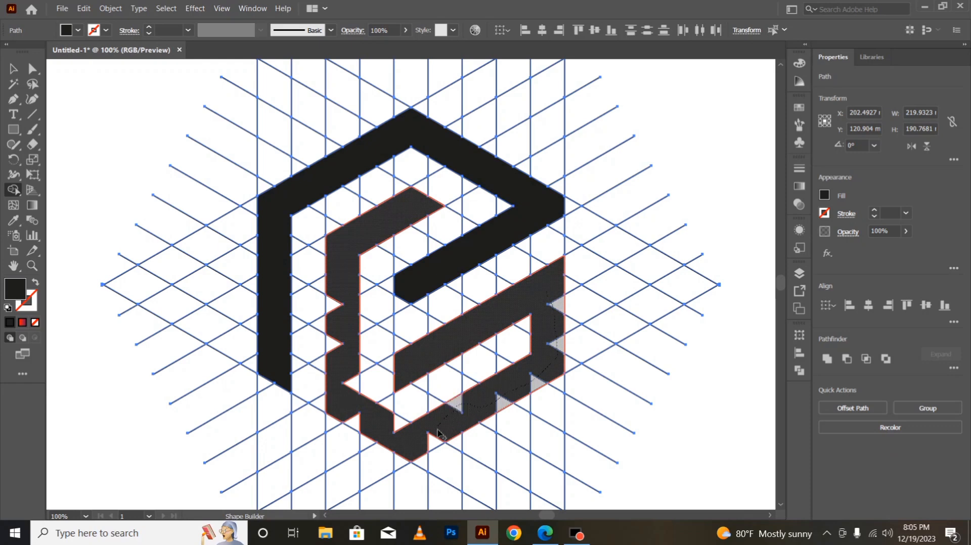
pyautogui.moveTo(405, 437)
pyautogui.mouseDown()
pyautogui.moveTo(351, 417)
pyautogui.moveTo(347, 375)
pyautogui.moveTo(333, 360)
pyautogui.moveTo(336, 295)
pyautogui.mouseUp()
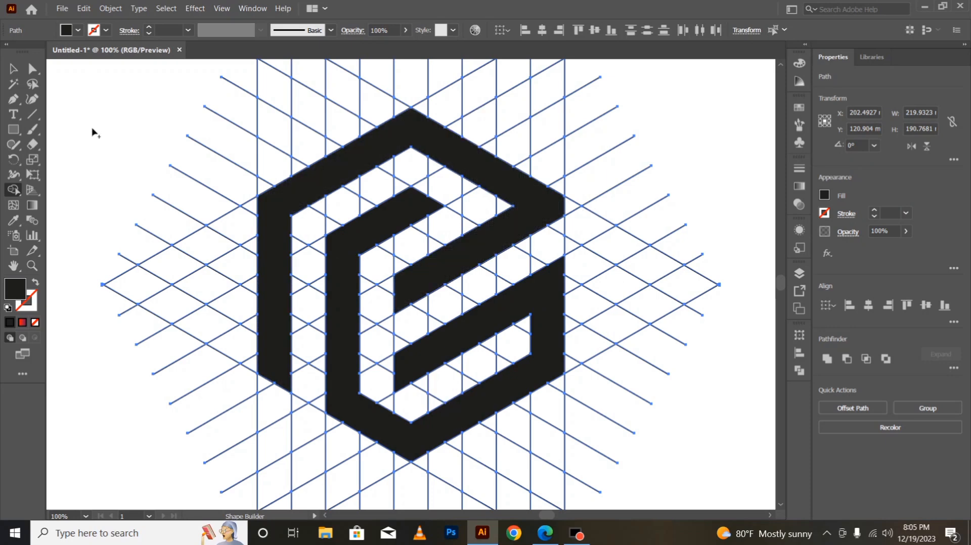
# - Select only the two black logo shapes and cut them from the grid
pyautogui.click(12, 69)
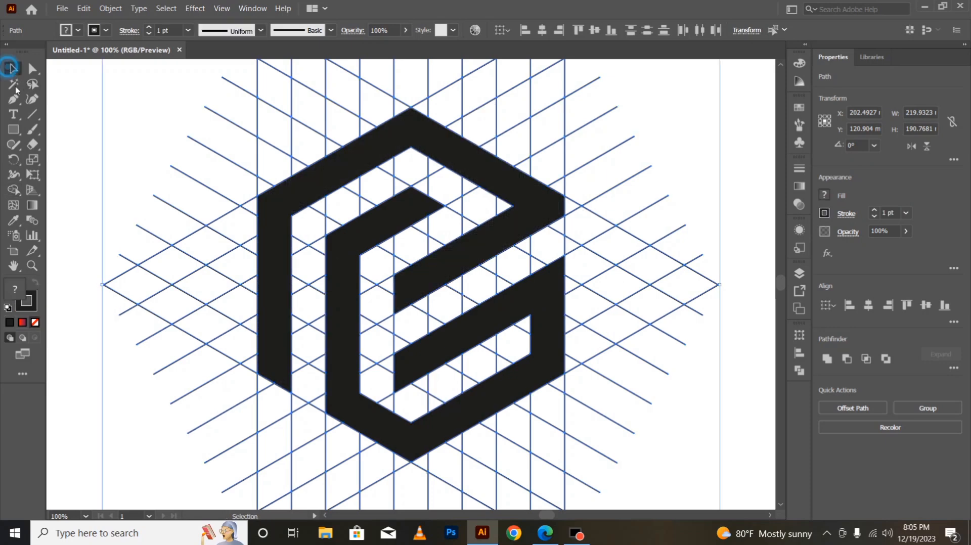
pyautogui.click(89, 435)
pyautogui.click(269, 217)
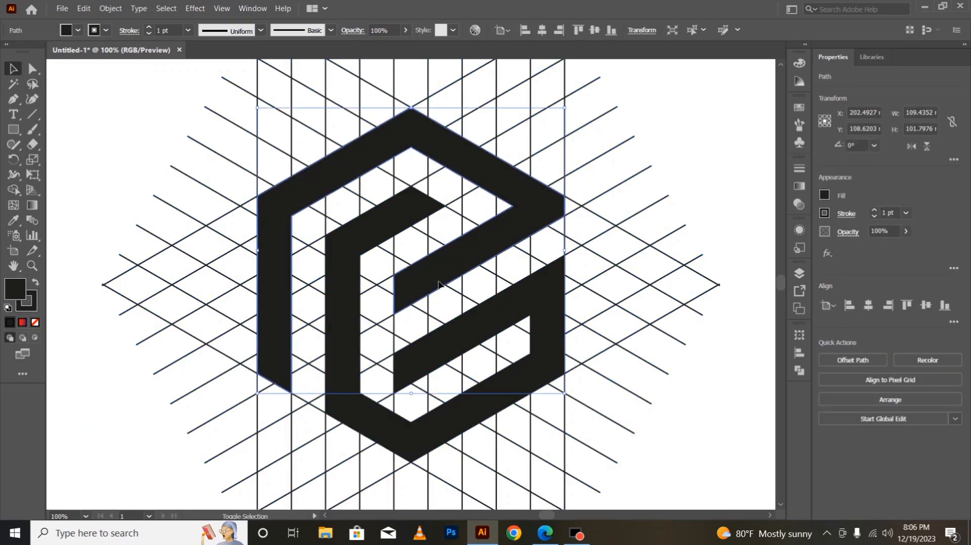
pyautogui.keyDown('shift'); pyautogui.click(377, 238); pyautogui.keyUp('shift')
pyautogui.click(84, 8)
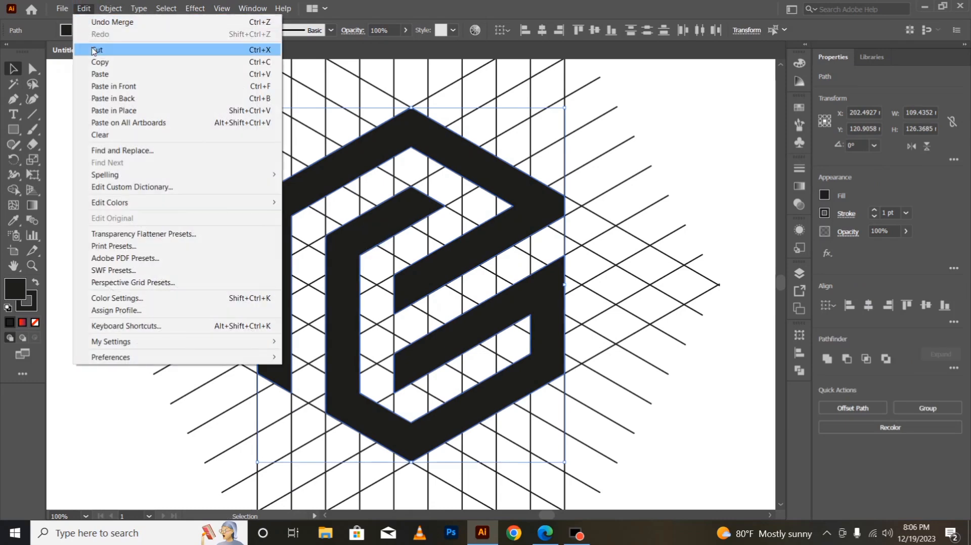
pyautogui.click(95, 50)
# - Delete all the leftover grid lines
pyautogui.moveTo(152, 97); pyautogui.dragTo(712, 474)
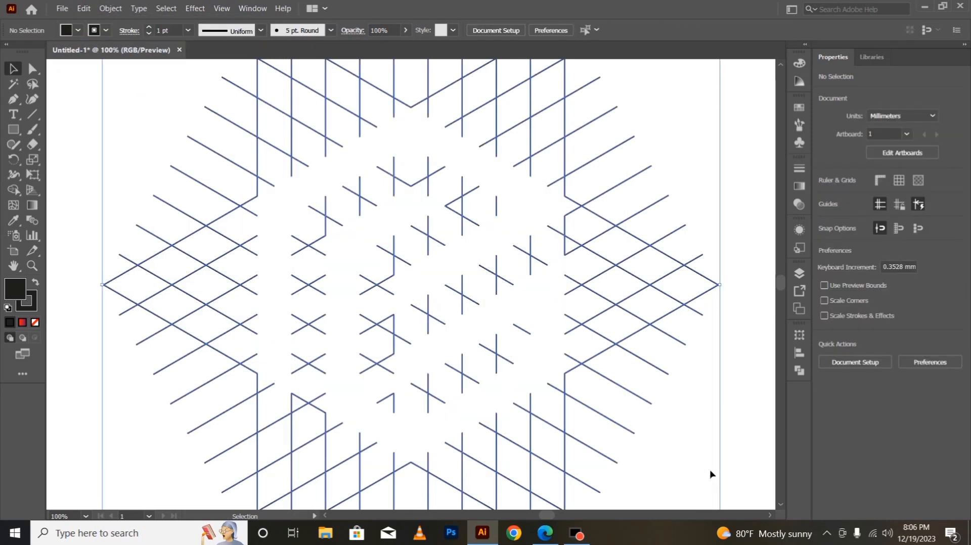
pyautogui.press('Delete')
pyautogui.hotkey('ctrl', '-')
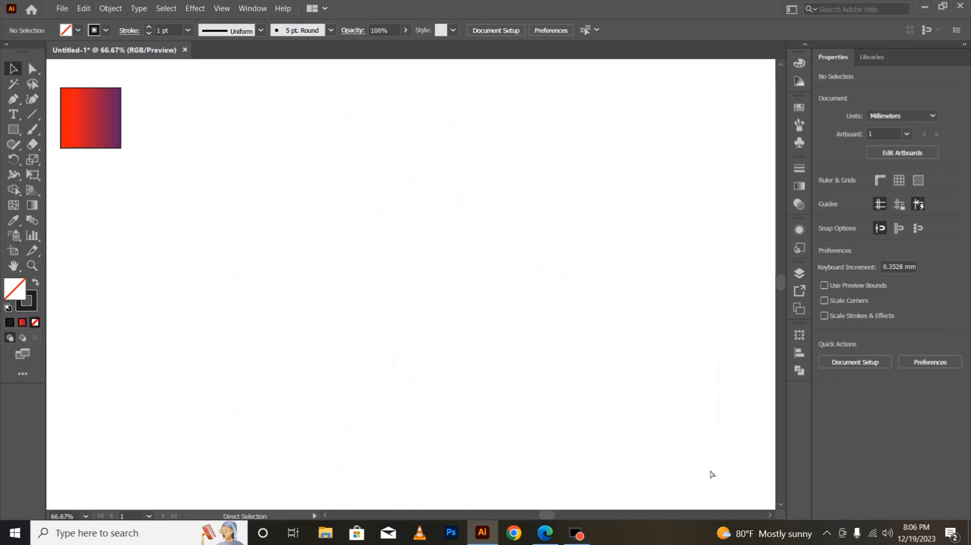
# - Paste the cut logo shapes back onto the artboard and select both of them
pyautogui.click(80, 8)
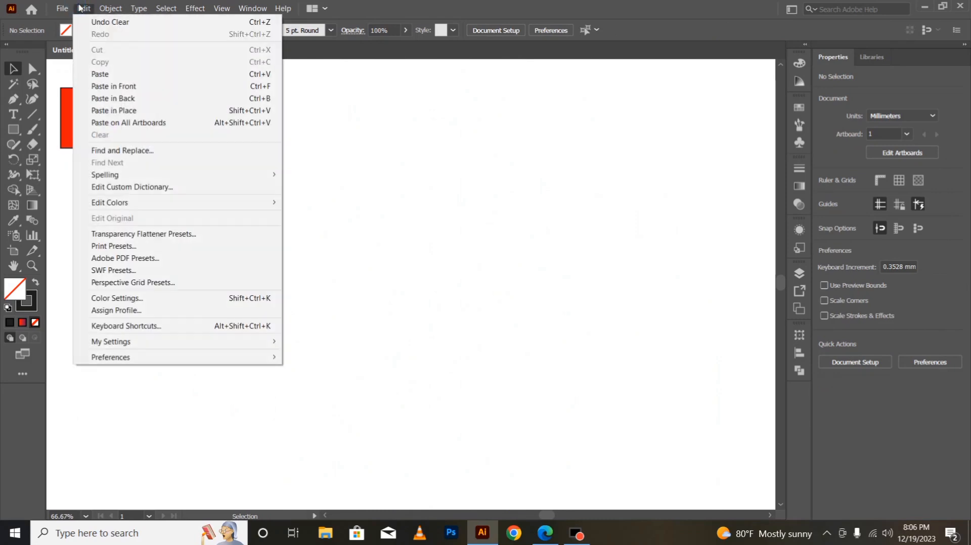
pyautogui.click(127, 74)
pyautogui.click(629, 387)
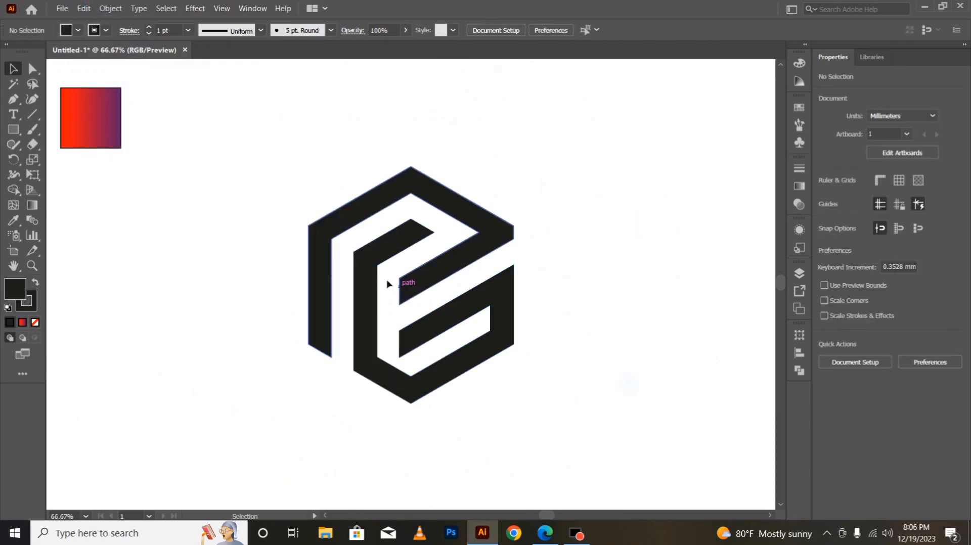
pyautogui.moveTo(296, 179); pyautogui.dragTo(559, 434)
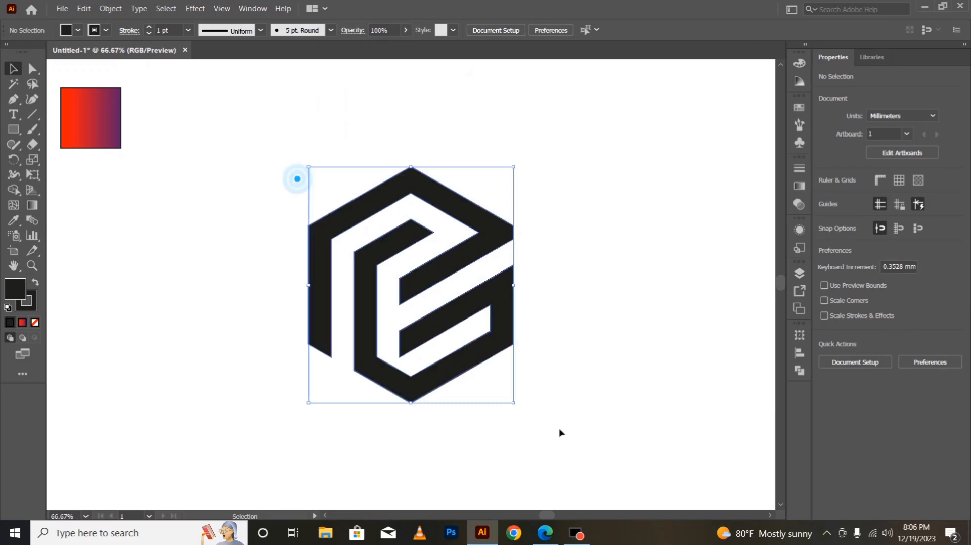
# - Apply the red-to-purple gradient of the sample square to both logo shapes with the Eyedropper
pyautogui.click(13, 220)
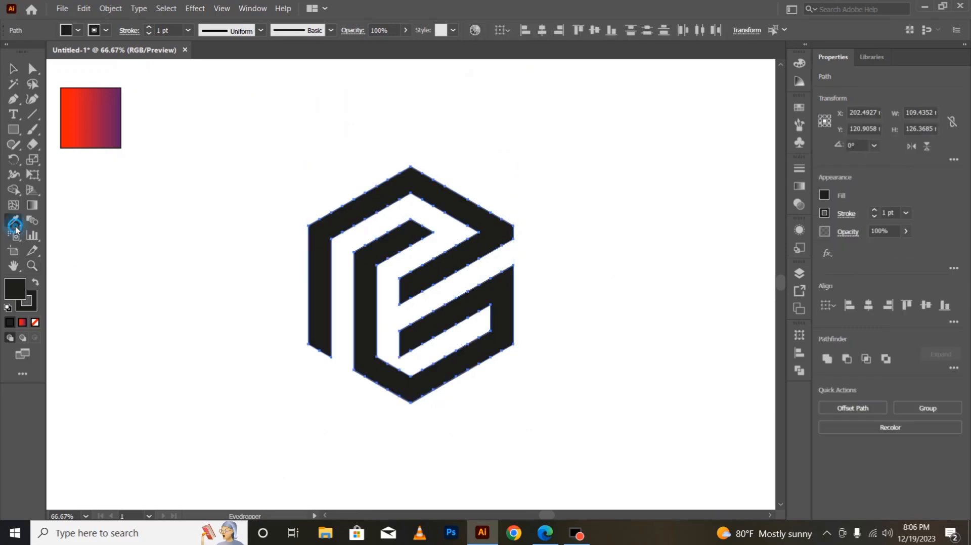
pyautogui.click(97, 138)
pyautogui.click(12, 69)
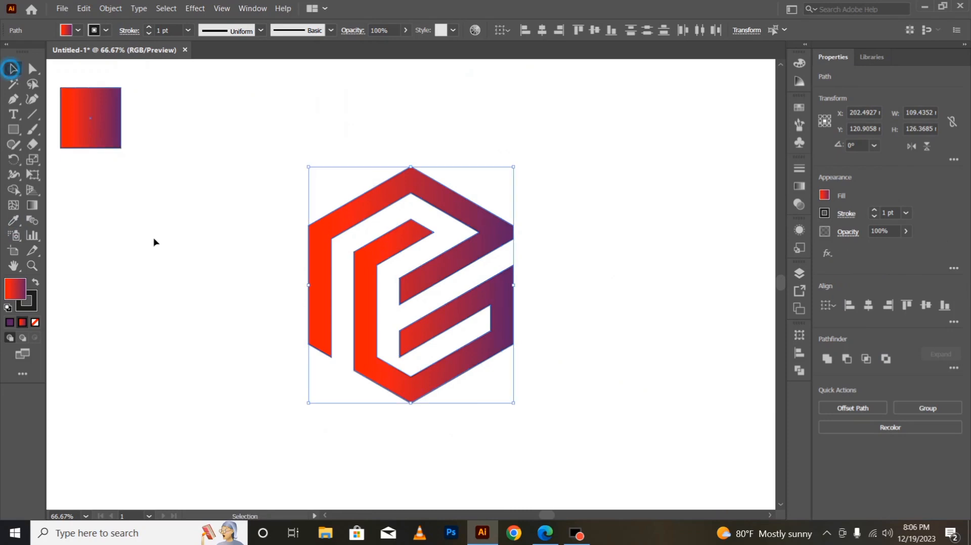
# - Reselect both logo shapes and set their stroke to none
pyautogui.click(266, 411)
pyautogui.moveTo(316, 155); pyautogui.dragTo(582, 446)
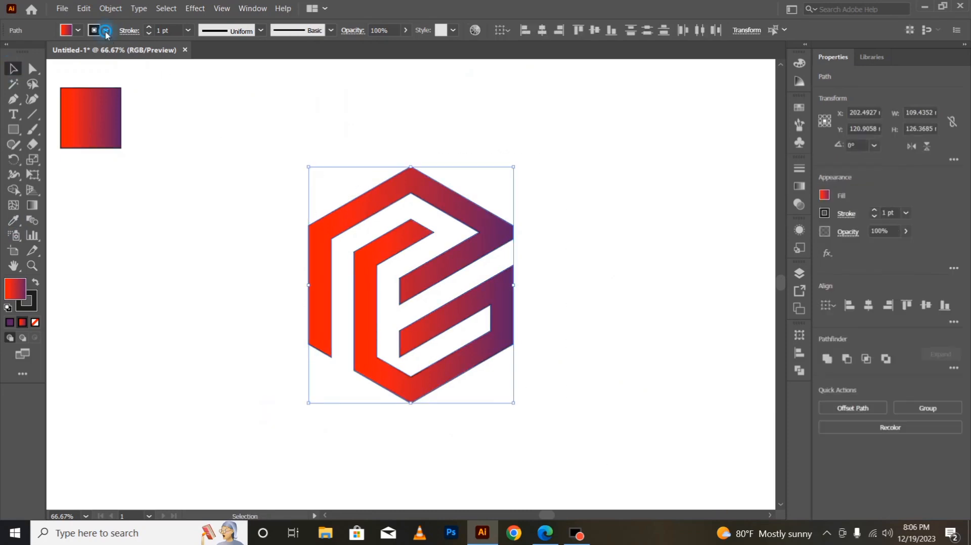
pyautogui.click(106, 31)
pyautogui.click(8, 52)
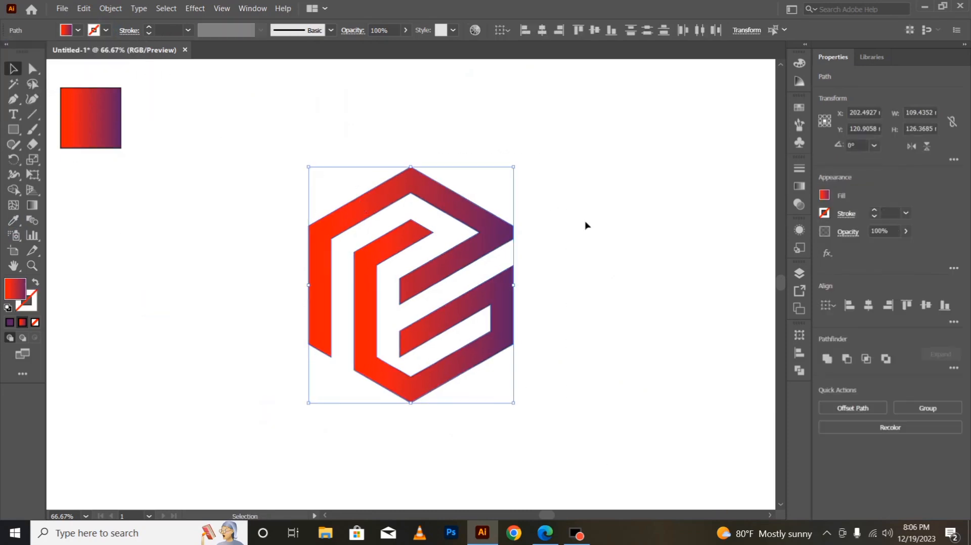
pyautogui.click(618, 284)
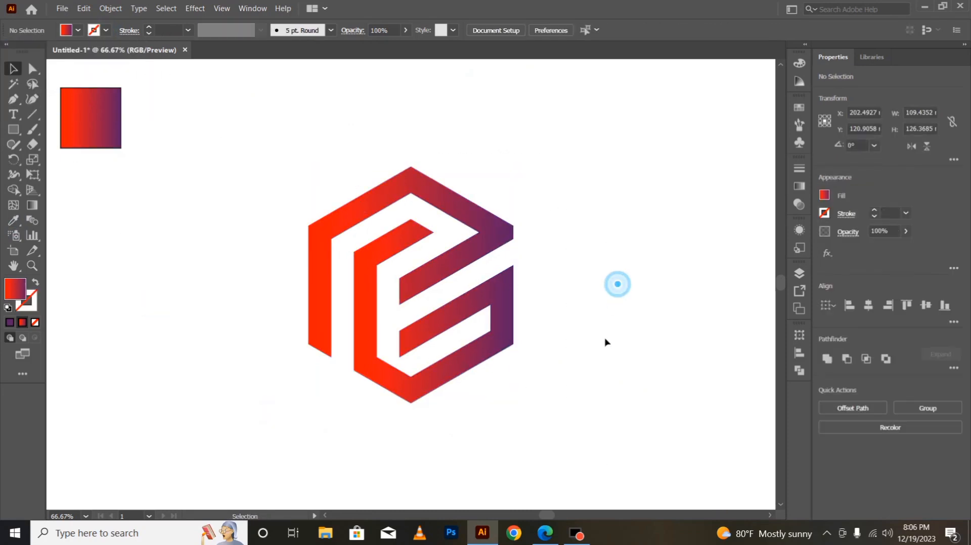
# - Redirect the inner shape's gradient so it runs from red beyond its right edge to purple beyond its lower left
pyautogui.click(414, 389)
pyautogui.press('g')
pyautogui.moveTo(604, 252); pyautogui.dragTo(297, 347)
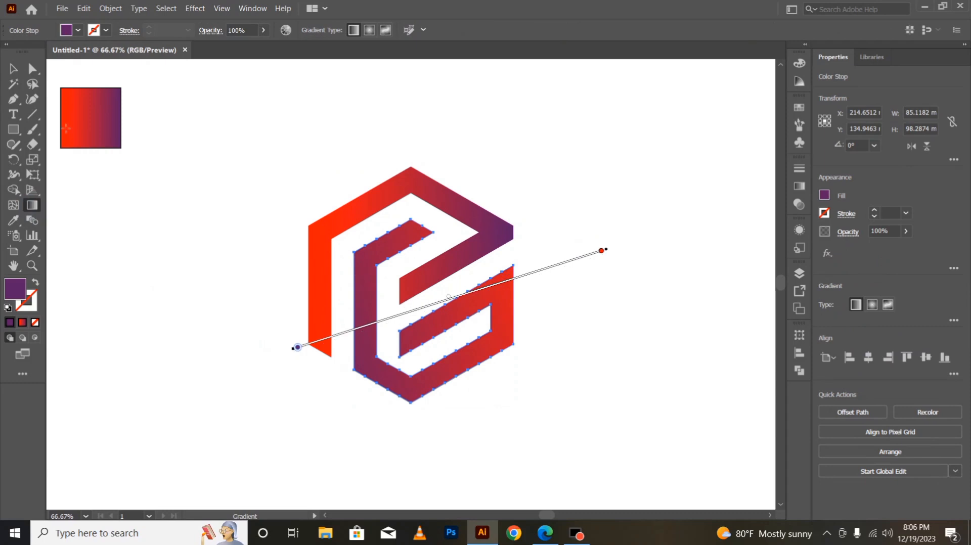
pyautogui.click(14, 71)
pyautogui.click(202, 366)
# - Redirect the outer shape's gradient diagonally from red at lower left to purple at upper right, and pull both colour stops inward to the shape
pyautogui.click(310, 295)
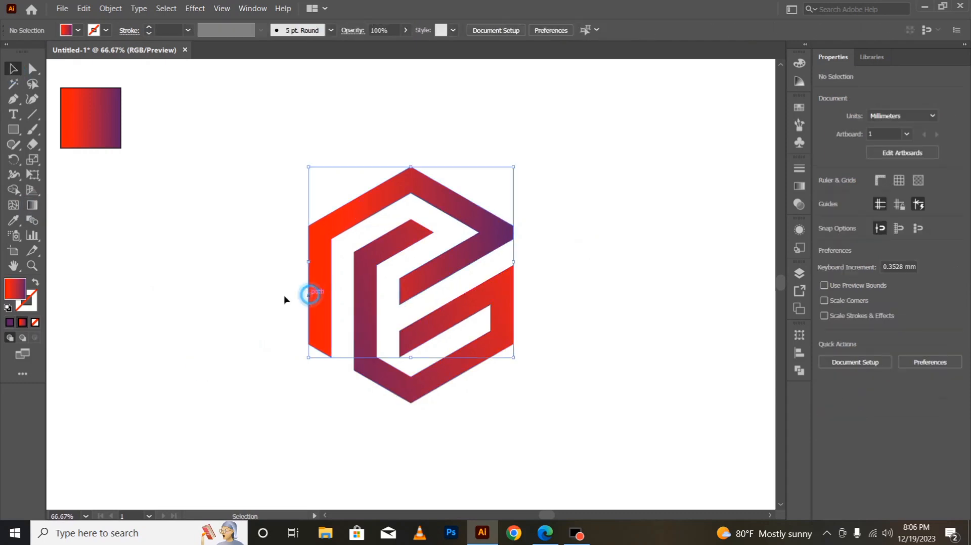
pyautogui.click(31, 205)
pyautogui.moveTo(259, 422)
pyautogui.mouseDown()
pyautogui.moveTo(473, 191)
pyautogui.moveTo(555, 175)
pyautogui.moveTo(560, 187)
pyautogui.mouseUp()
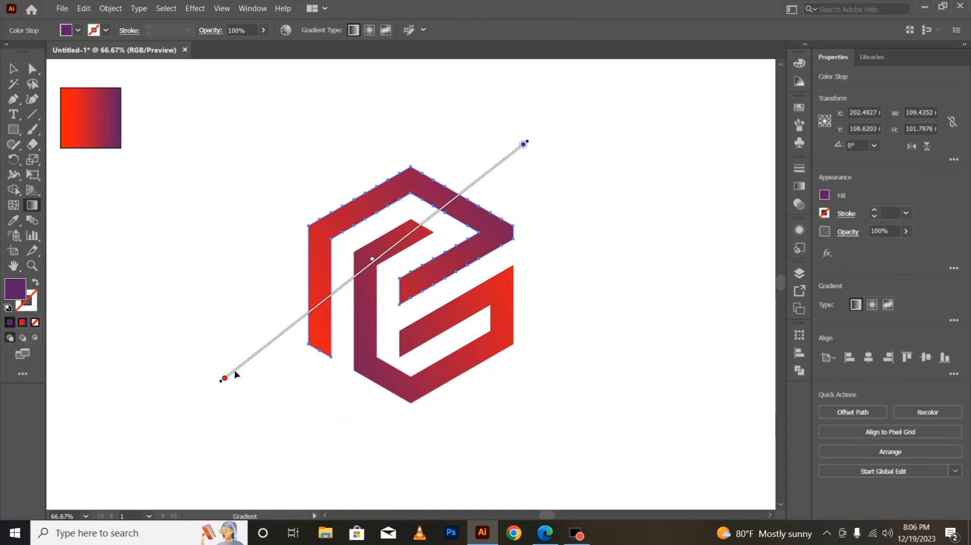
pyautogui.moveTo(232, 383); pyautogui.dragTo(313, 331)
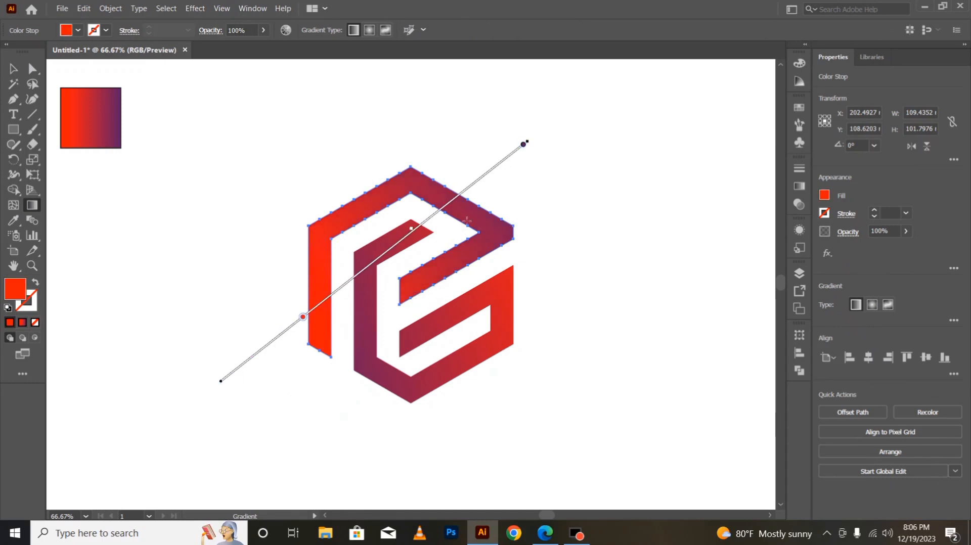
pyautogui.moveTo(524, 144); pyautogui.dragTo(483, 177)
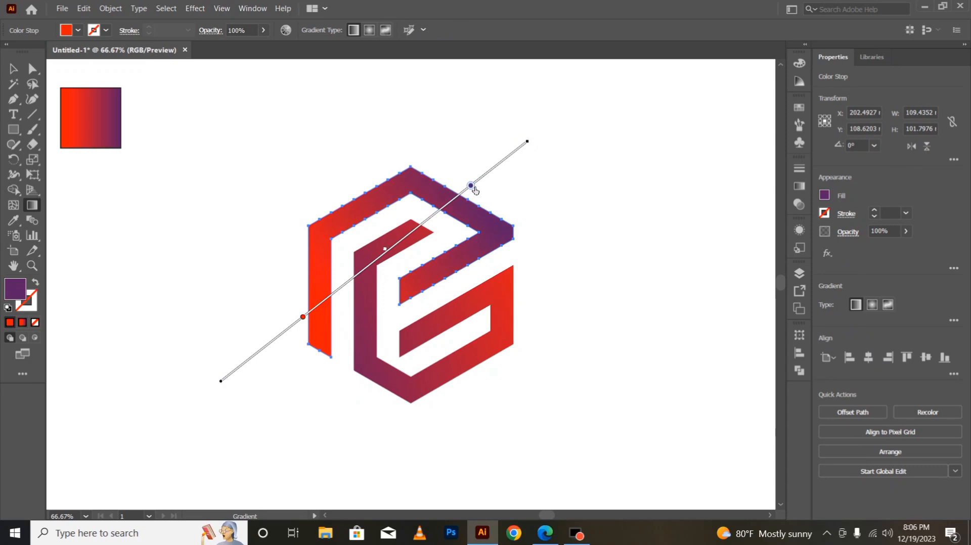
pyautogui.press('v')
pyautogui.click(271, 453)
# - Move the inner shape's purple gradient stop in to its left bar and the red stop in close to its right edge
pyautogui.click(360, 378)
pyautogui.click(32, 204)
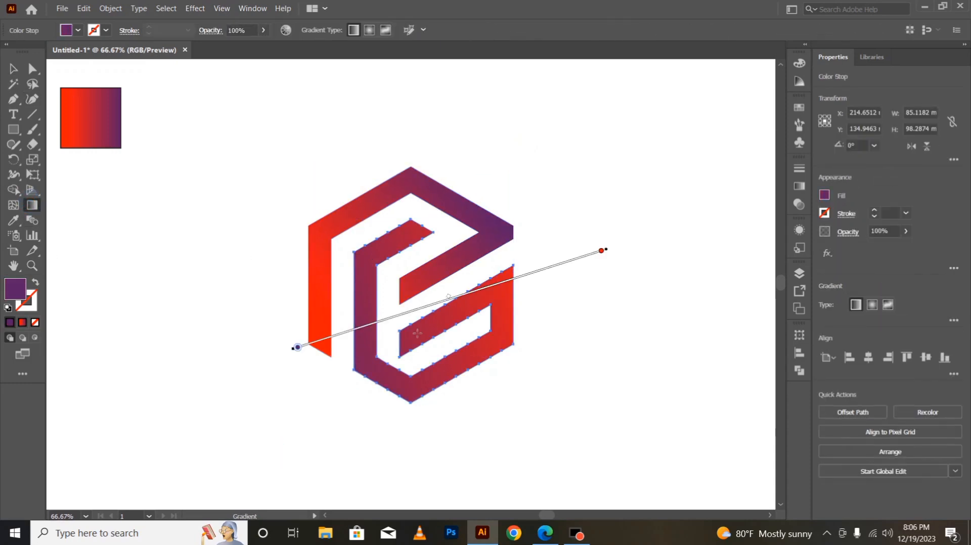
pyautogui.moveTo(301, 347); pyautogui.dragTo(365, 334)
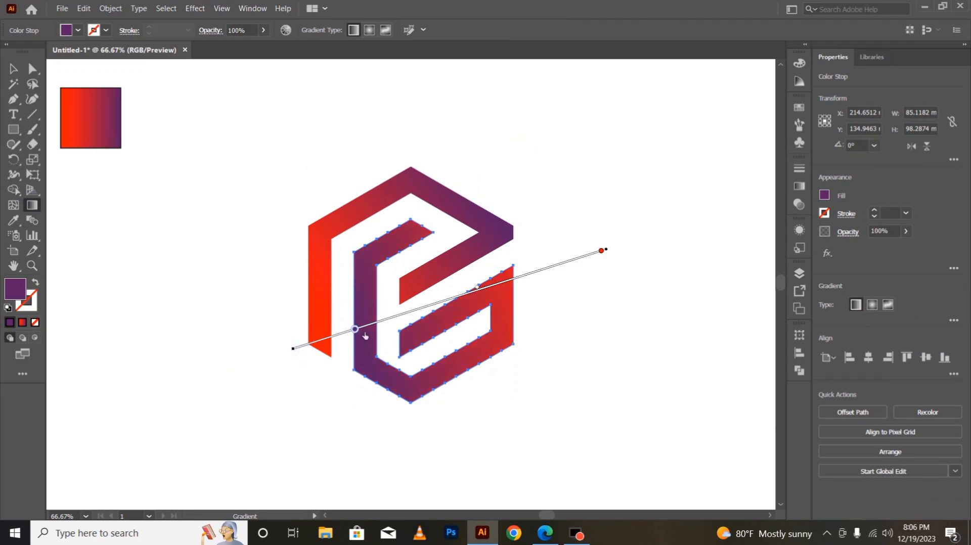
pyautogui.click(604, 252)
pyautogui.moveTo(605, 254); pyautogui.dragTo(538, 277)
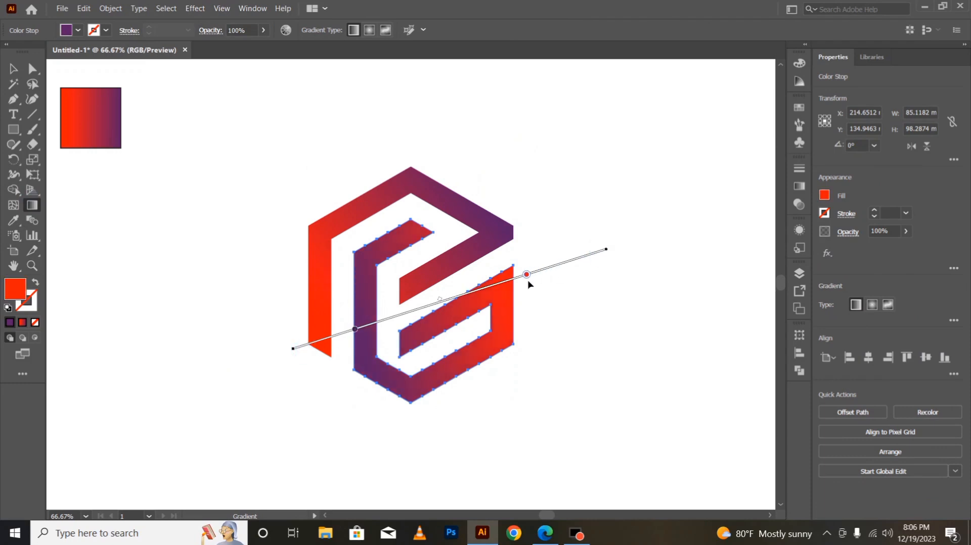
pyautogui.click(13, 69)
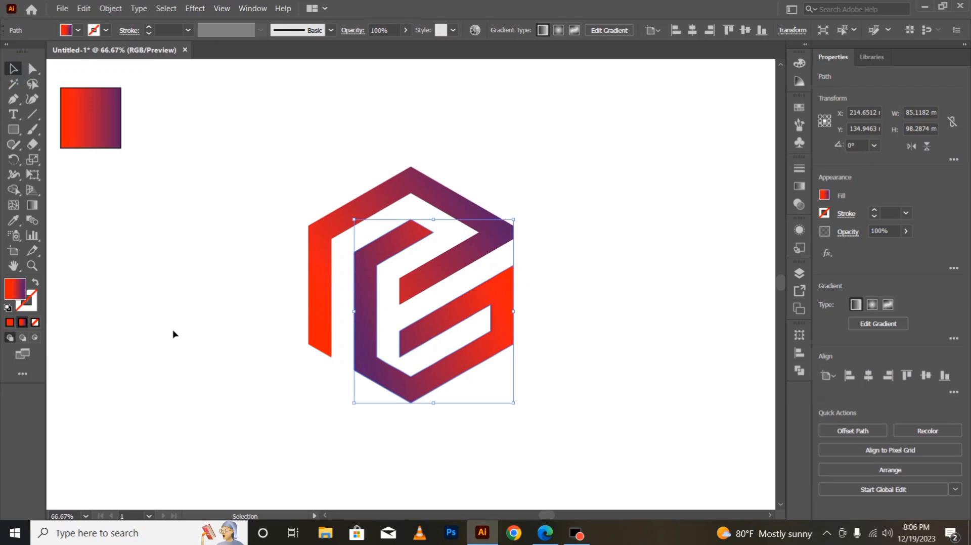
pyautogui.click(174, 335)
# - Apply a Drop Shadow to both logo shapes with Multiply mode, 75% opacity, 2.469 mm X and Y offsets and 1.764 mm blur
pyautogui.moveTo(256, 133); pyautogui.dragTo(568, 421)
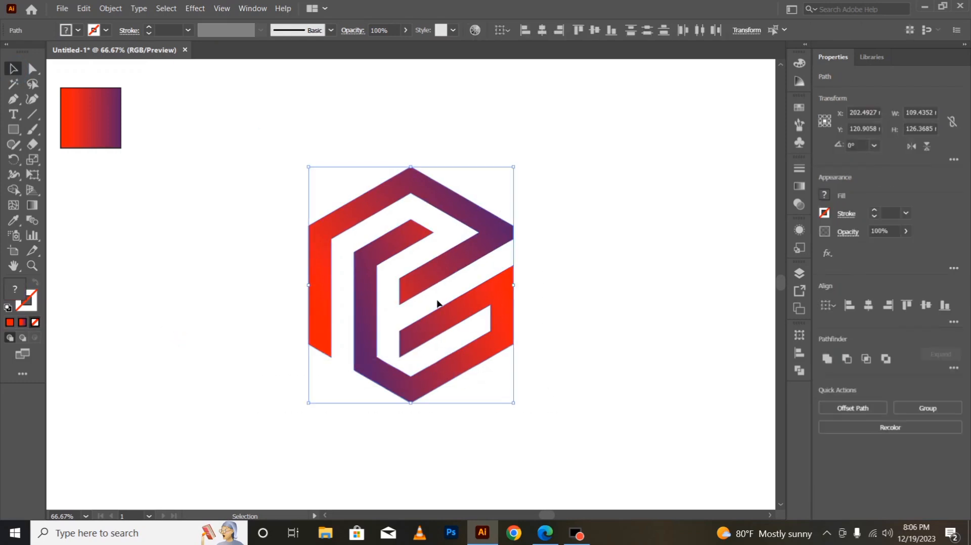
pyautogui.click(206, 9)
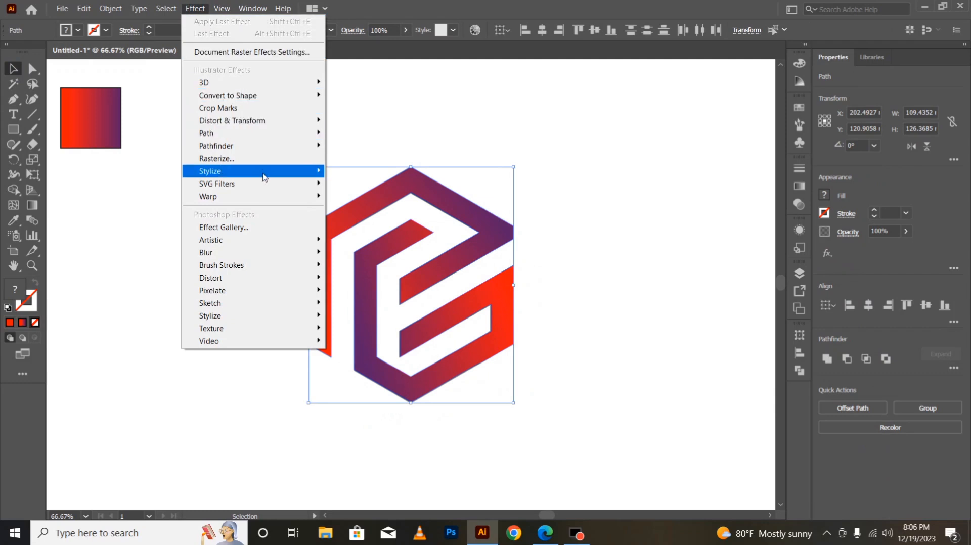
pyautogui.moveTo(264, 174)
pyautogui.click(352, 173)
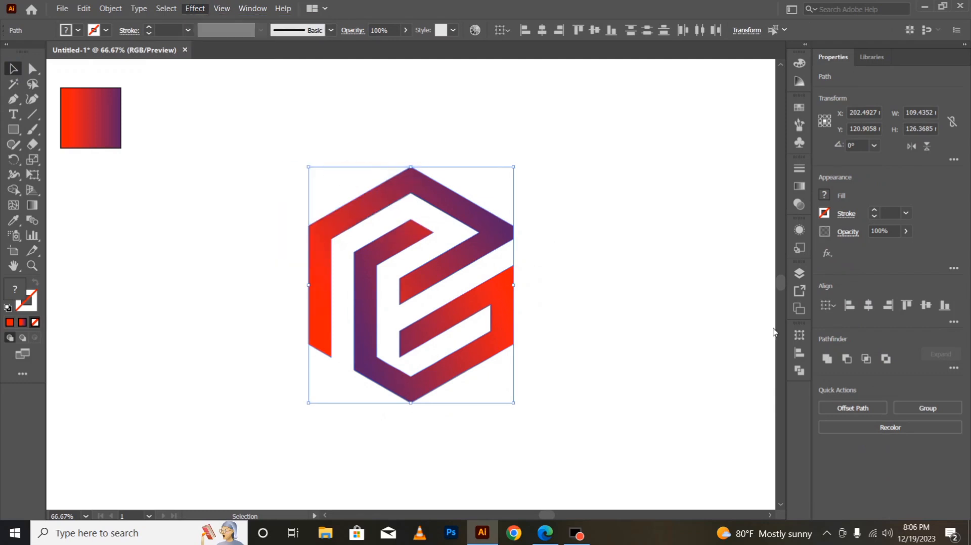
pyautogui.click(552, 316)
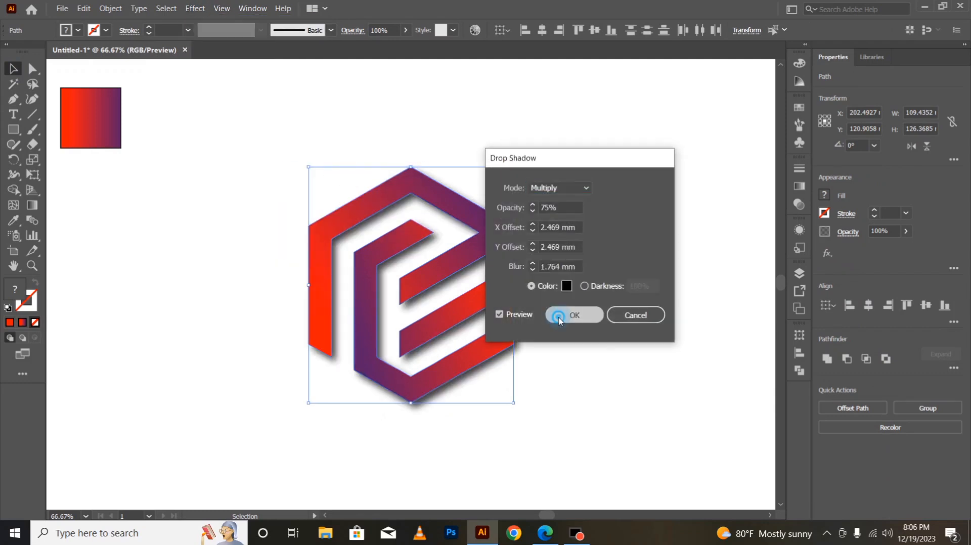
pyautogui.click(641, 372)
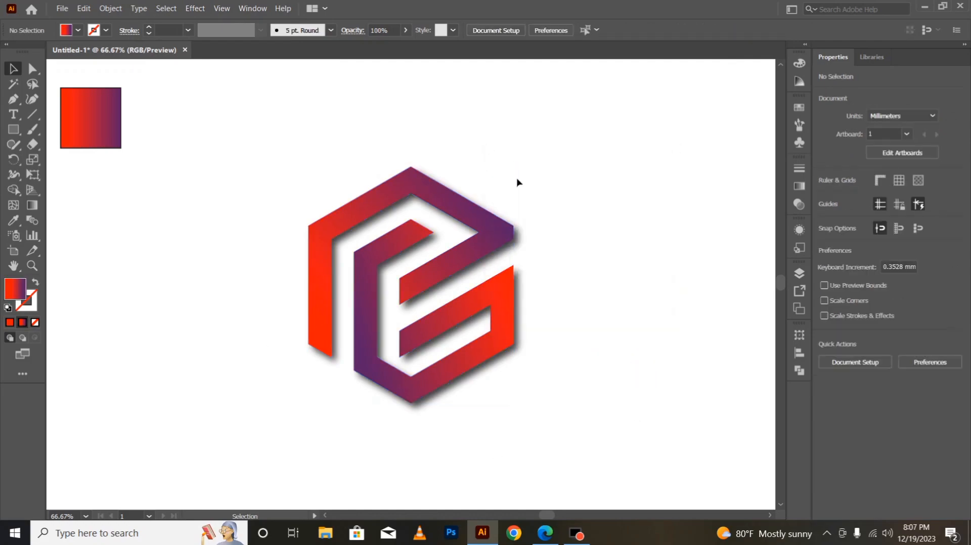